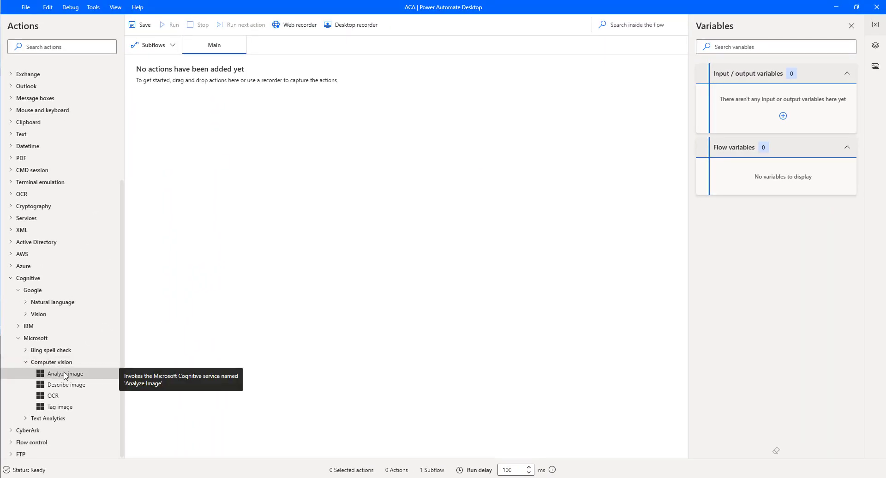
Add an Analyze image action to the flow and set its server location to East US, checking the resource's region in the Azure portal
left_click_drag(65, 378, 302, 313)
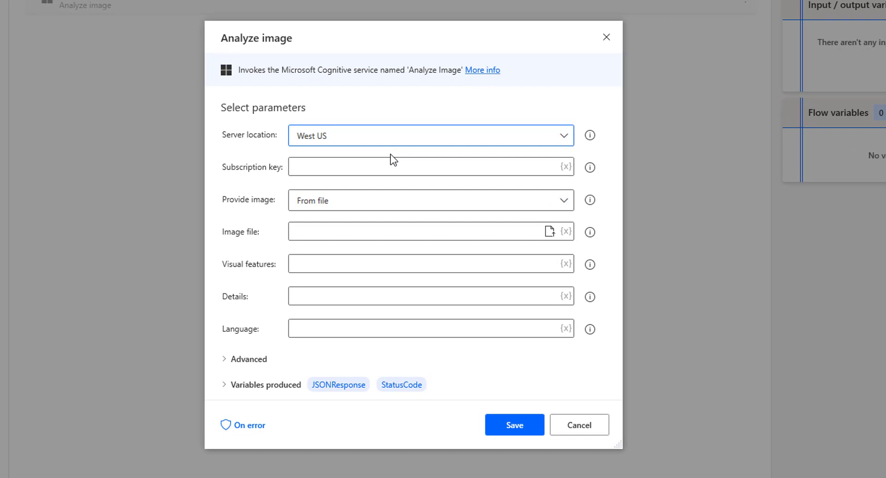
left_click(388, 140)
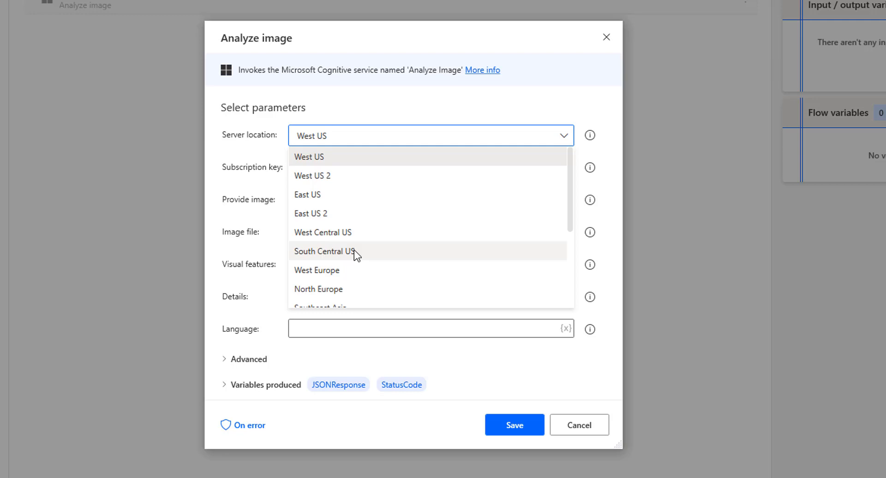
left_click(246, 145)
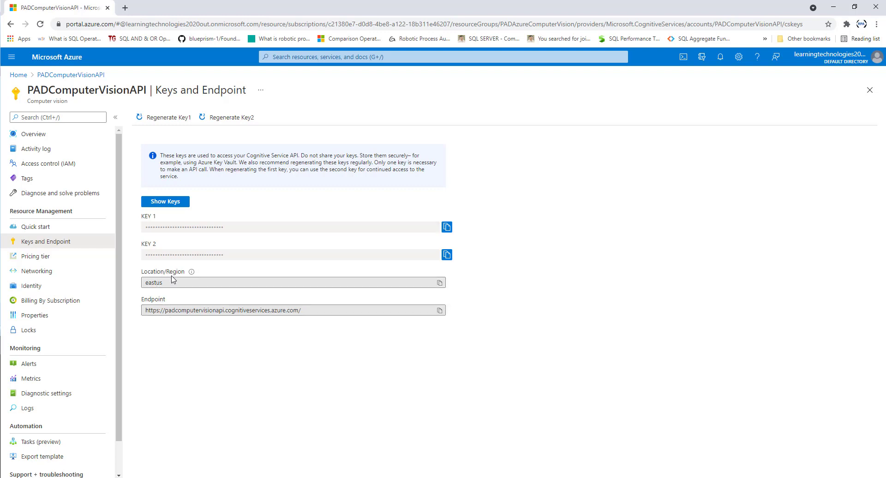
left_click_drag(168, 285, 141, 286)
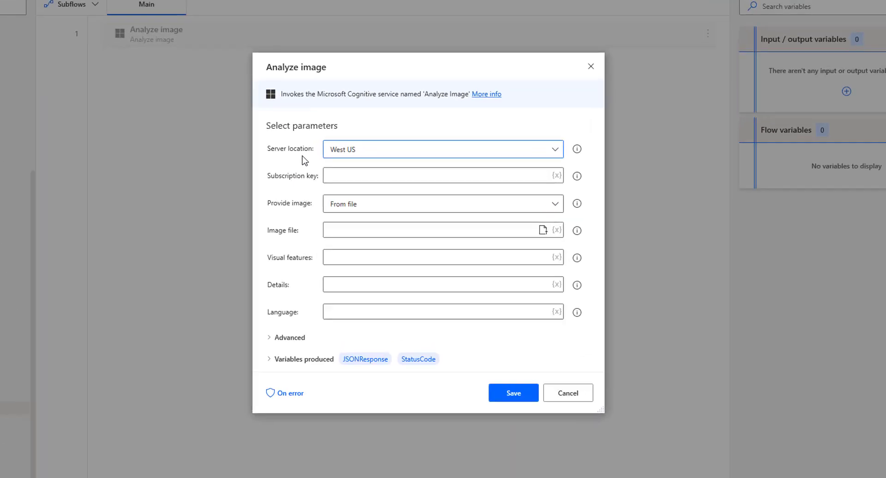
left_click(308, 135)
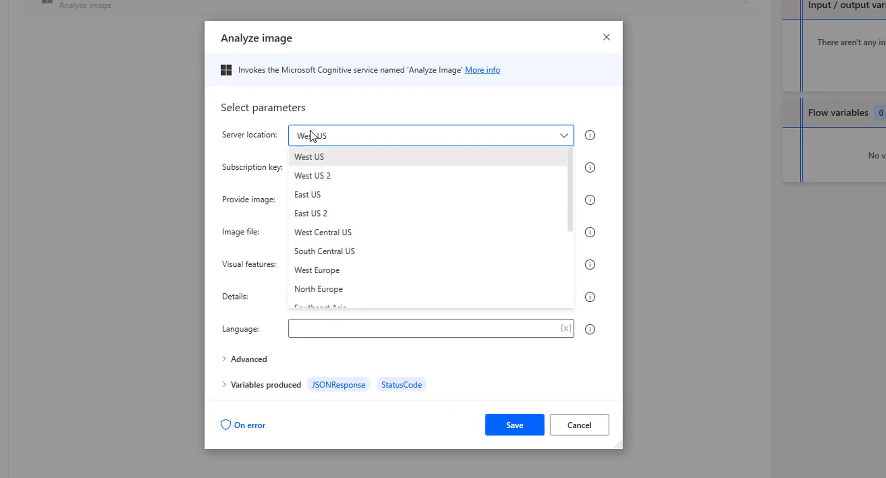
left_click(312, 196)
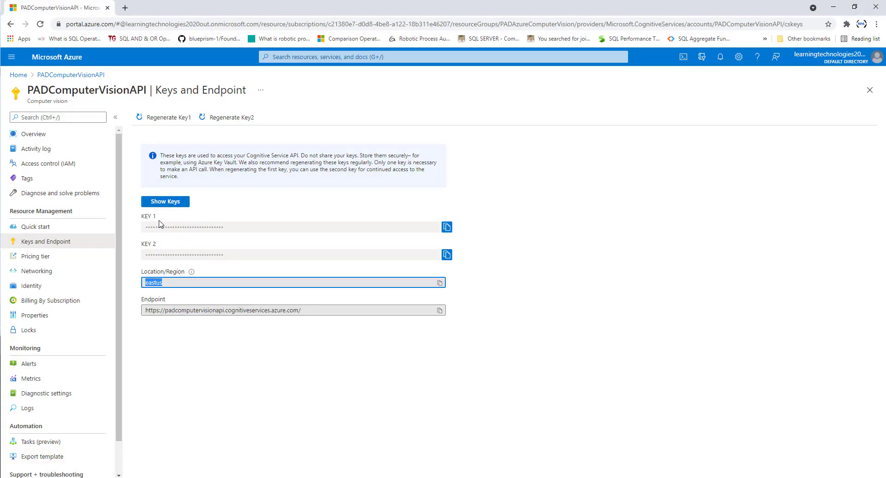
Copy KEY 1 from the Azure portal and paste it as the subscription key of the Analyze image action in Power Automate Desktop
left_click(447, 228)
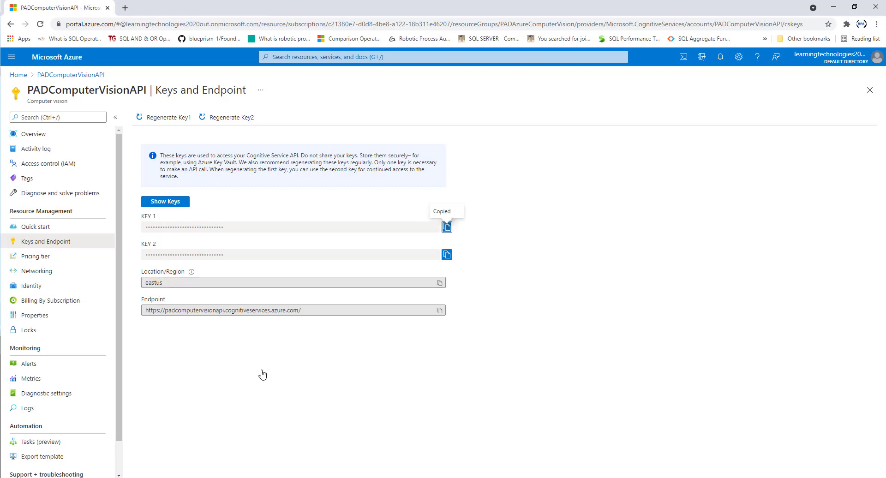
left_click(168, 456)
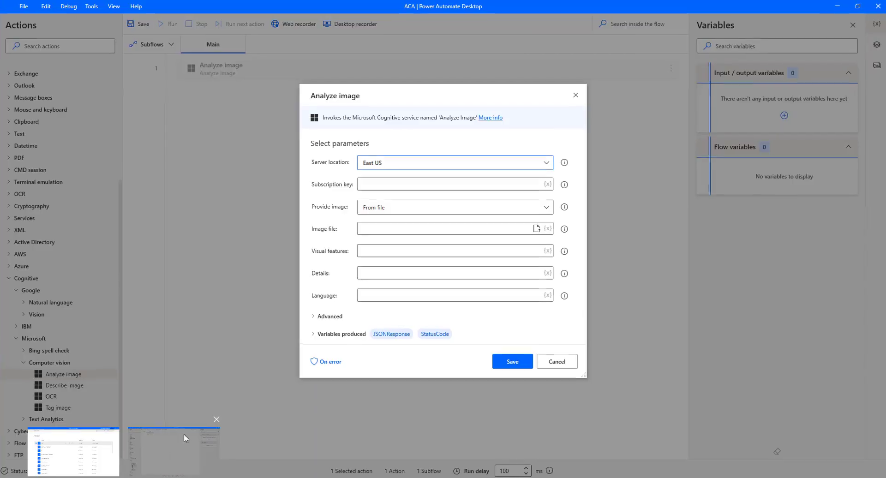
left_click(297, 173)
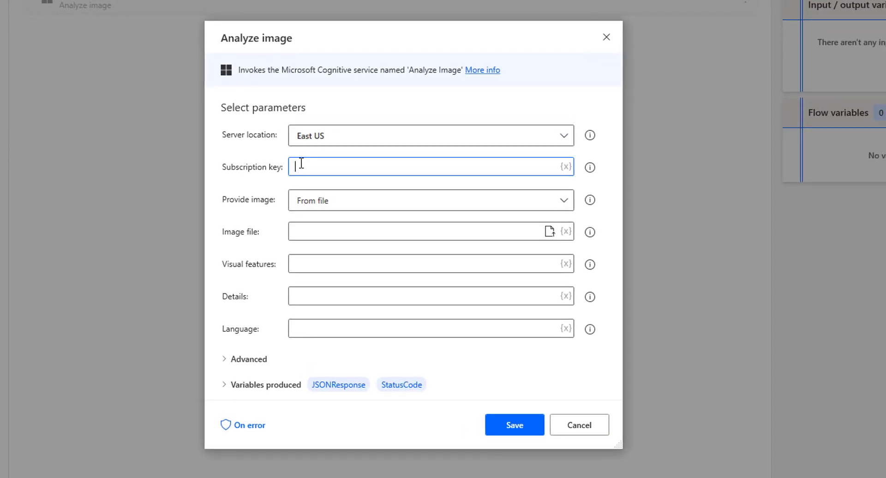
key("ctrl+v")
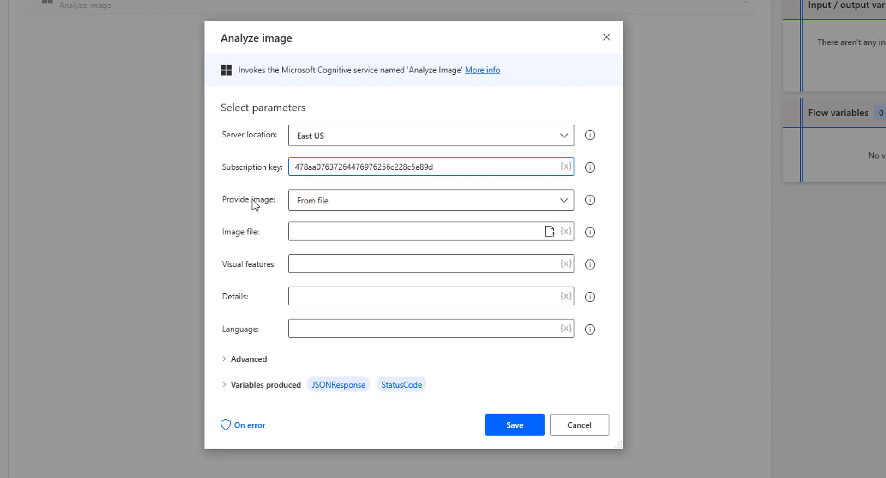
Provide the image from file and enter categories,adult,tags as the visual features of the Analyze image action
left_click(303, 203)
left_click(304, 203)
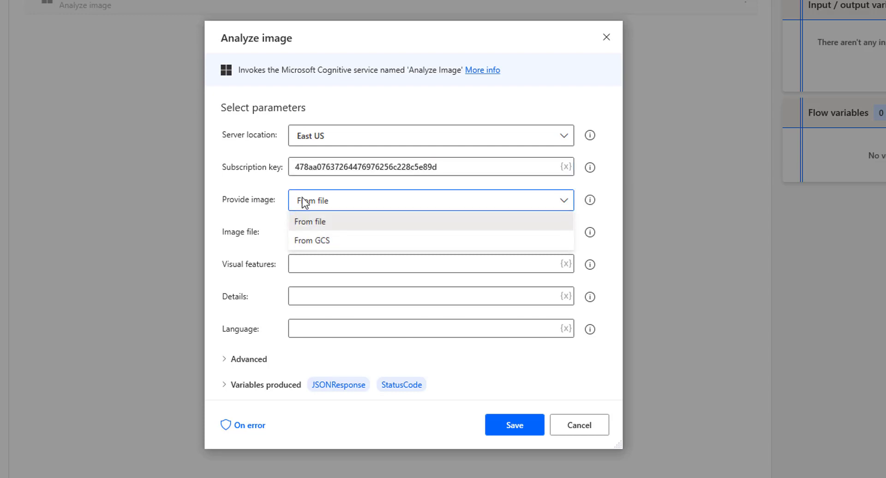
left_click(316, 225)
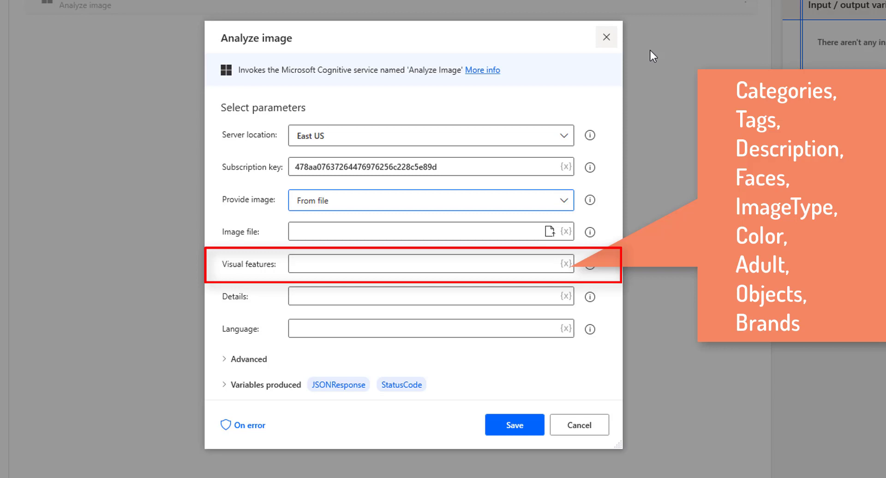
left_click(380, 263)
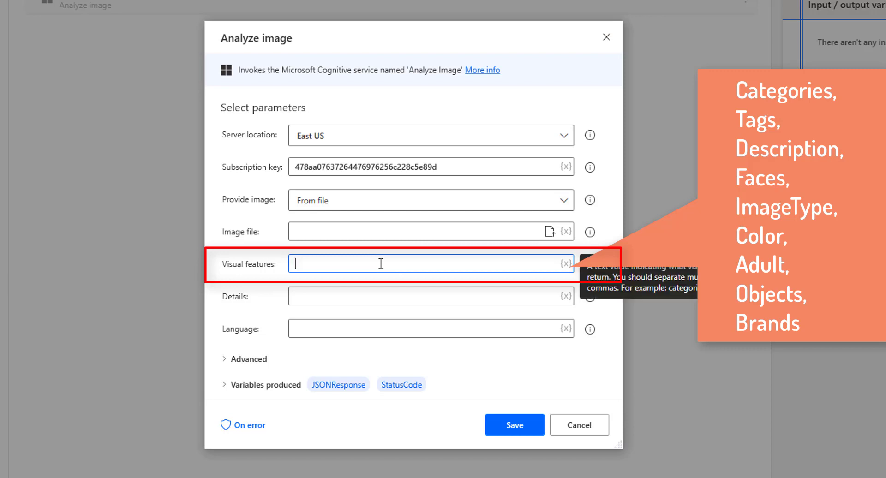
type("categories,")
type("a")
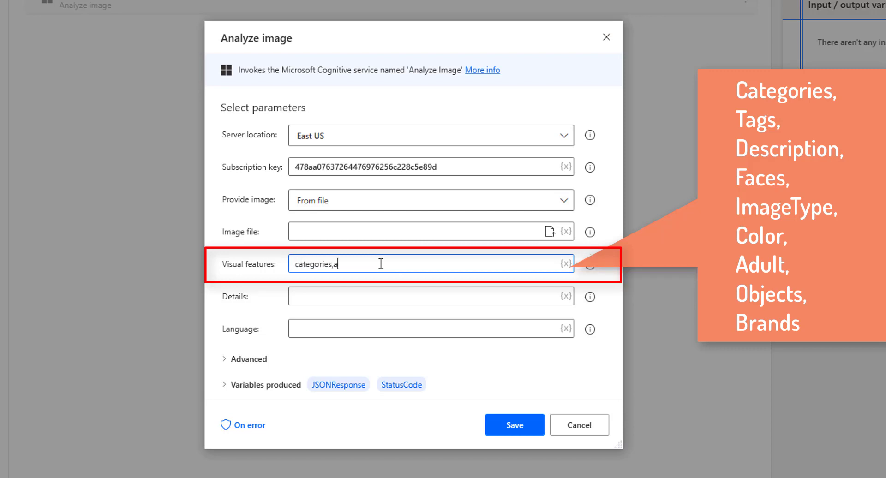
type("dult,tags")
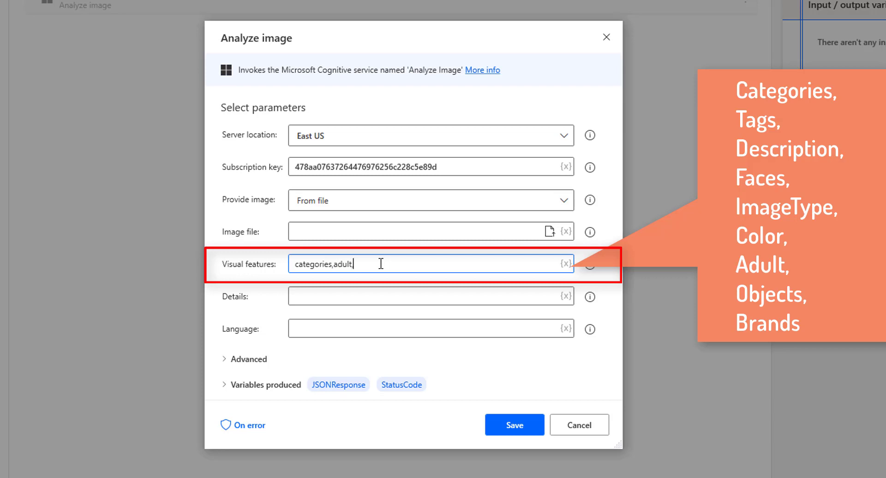
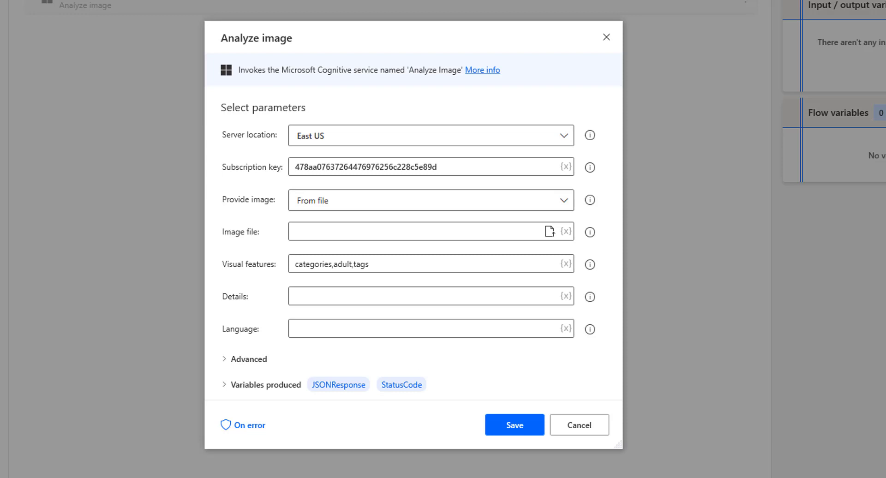
left_click(338, 332)
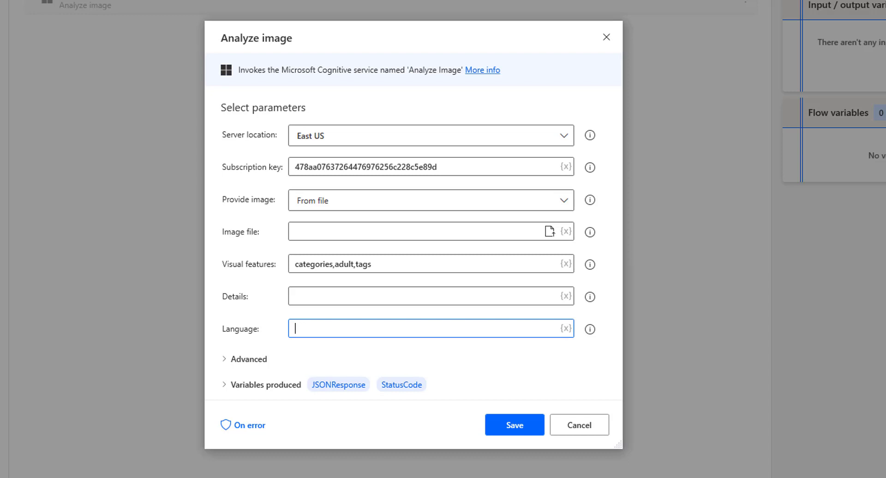
left_click(225, 362)
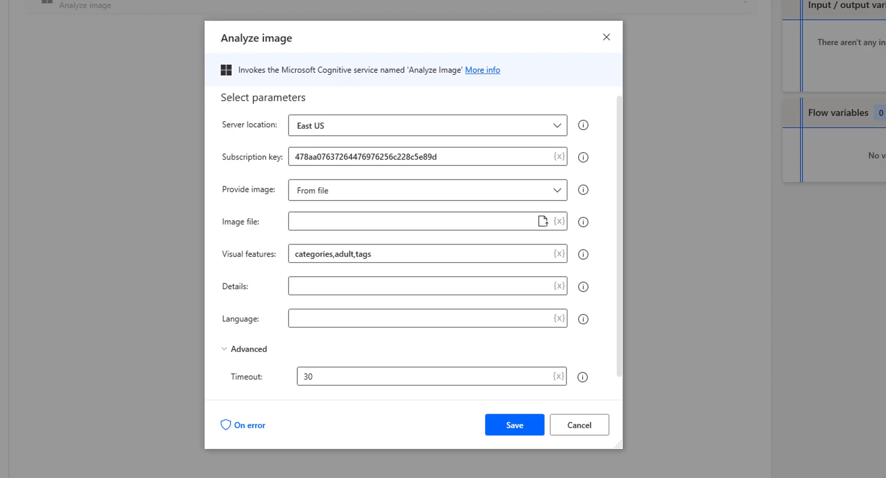
left_click(222, 347)
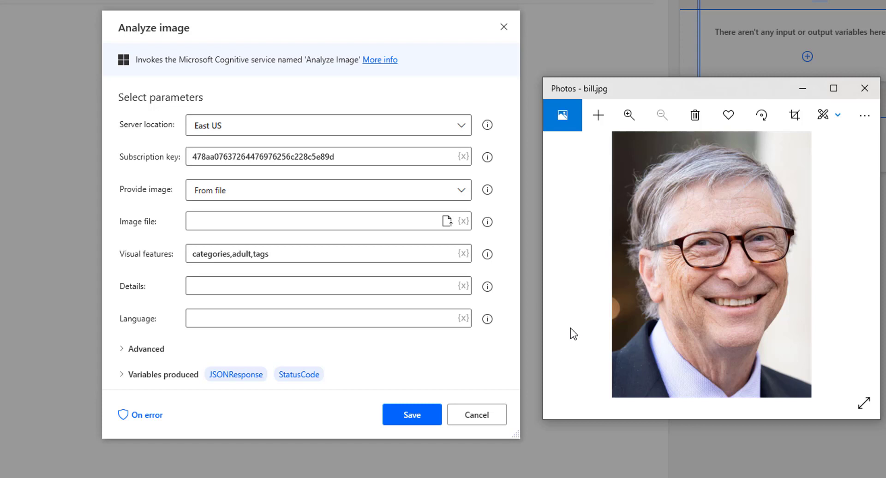
Choose bill.jpg from the Desktop as the image file, copy and clear the visual features text, and save the action
left_click(236, 256)
left_click(447, 226)
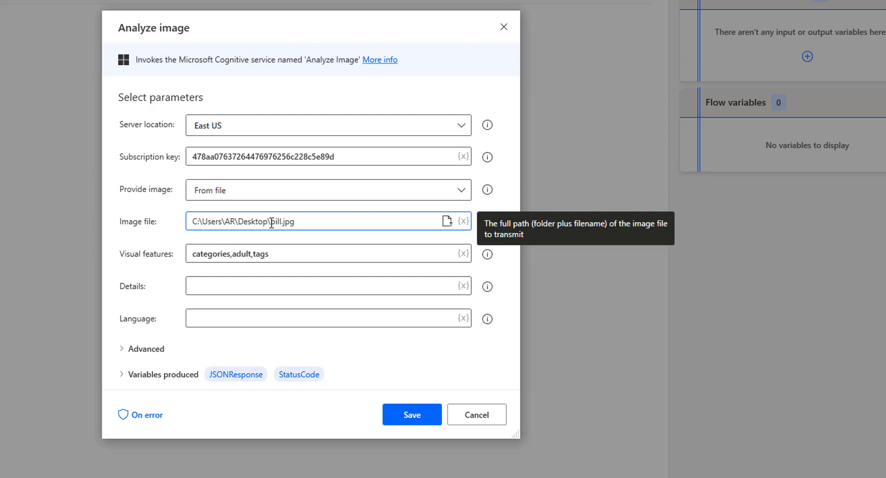
left_click(297, 249)
key("ctrl+a")
key("ctrl+c")
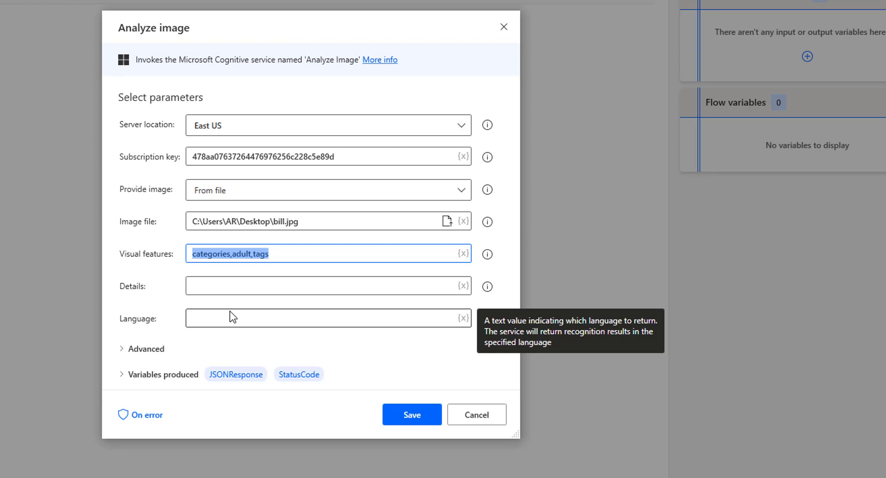
key("BackSpace")
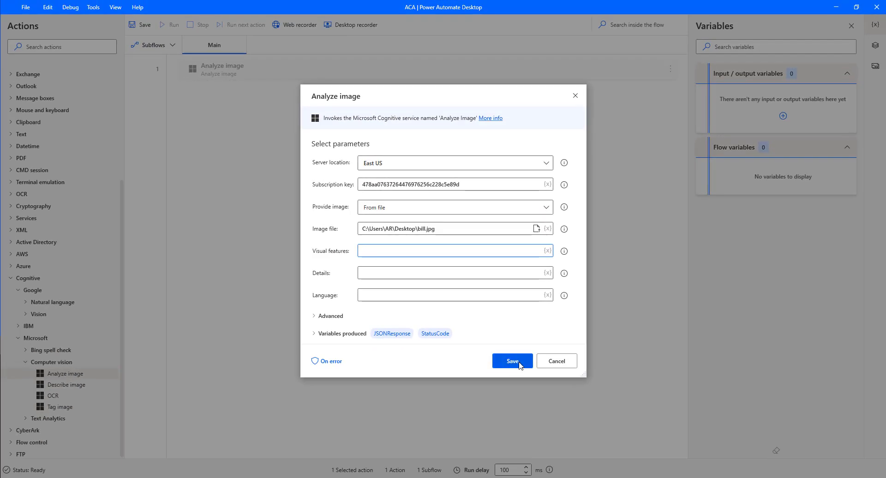
left_click(520, 362)
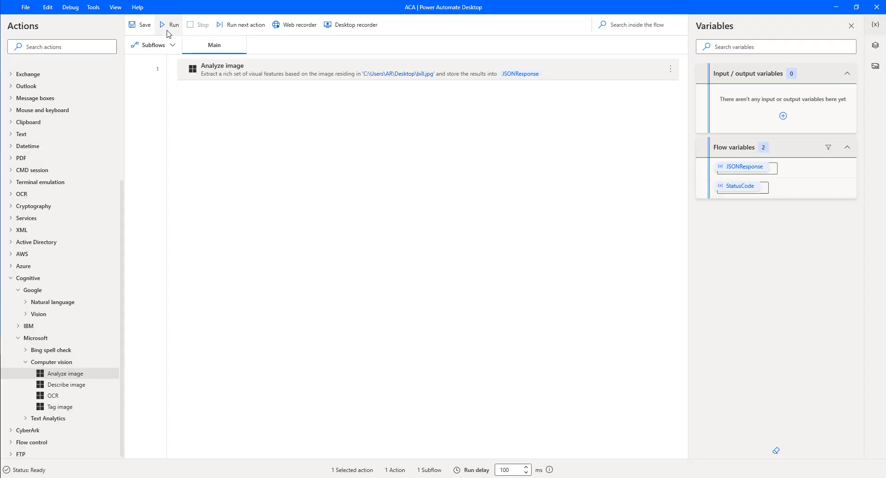
Run the flow and examine the JSONResponse variable, including the name and score of its first category
left_click(168, 26)
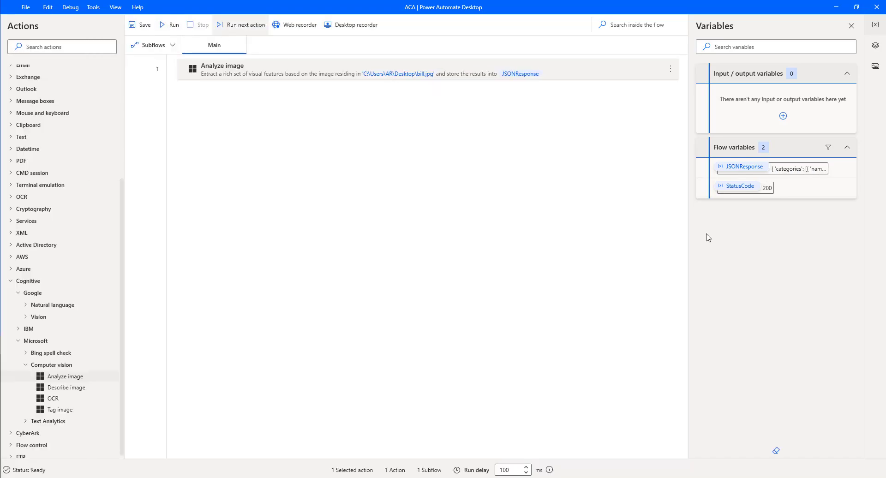
left_click_drag(744, 171, 744, 172)
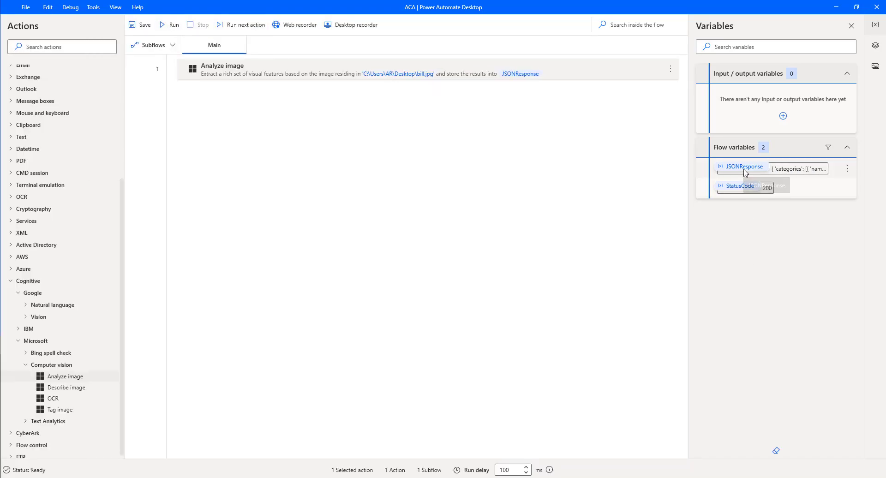
double_click(744, 171)
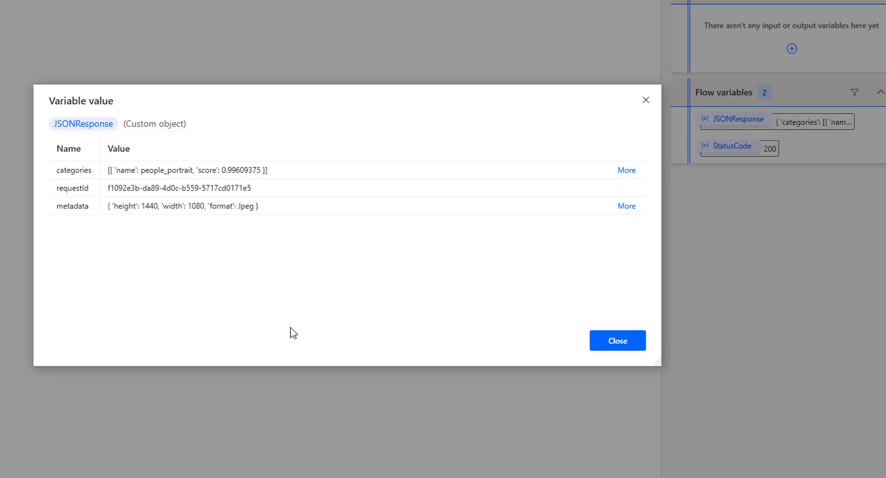
left_click(69, 172)
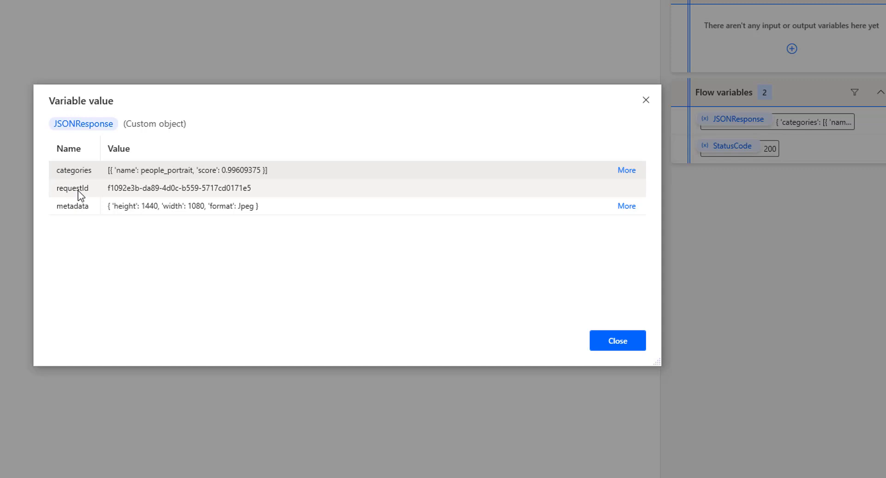
left_click(79, 190)
left_click(78, 208)
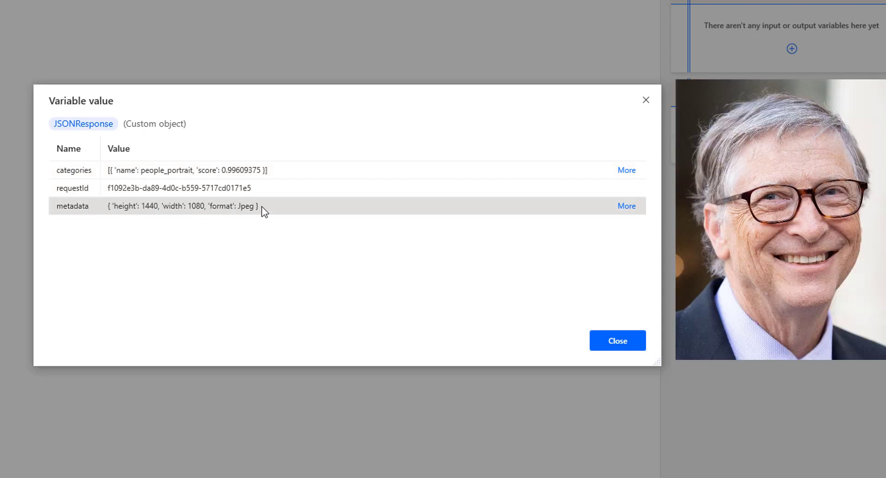
left_click(73, 174)
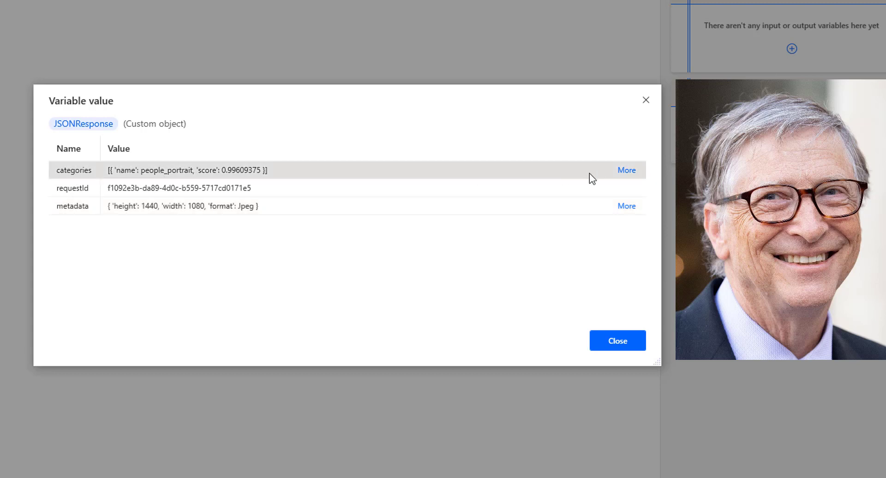
left_click(634, 171)
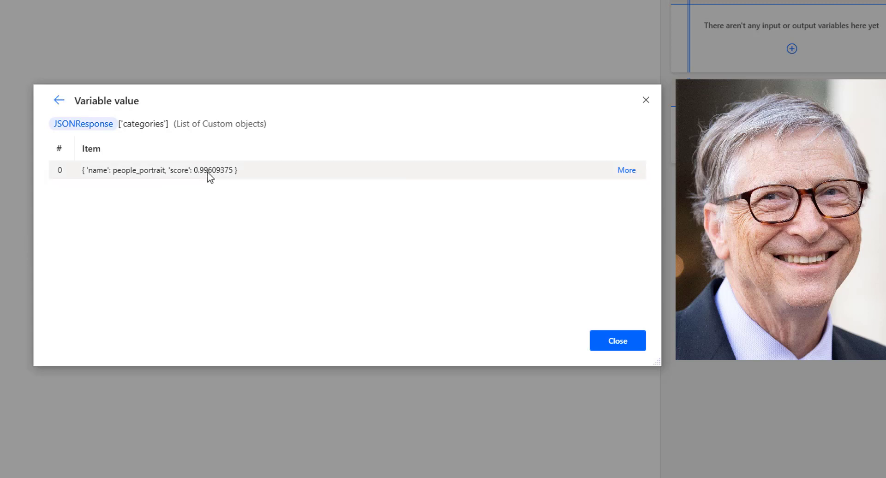
left_click(626, 172)
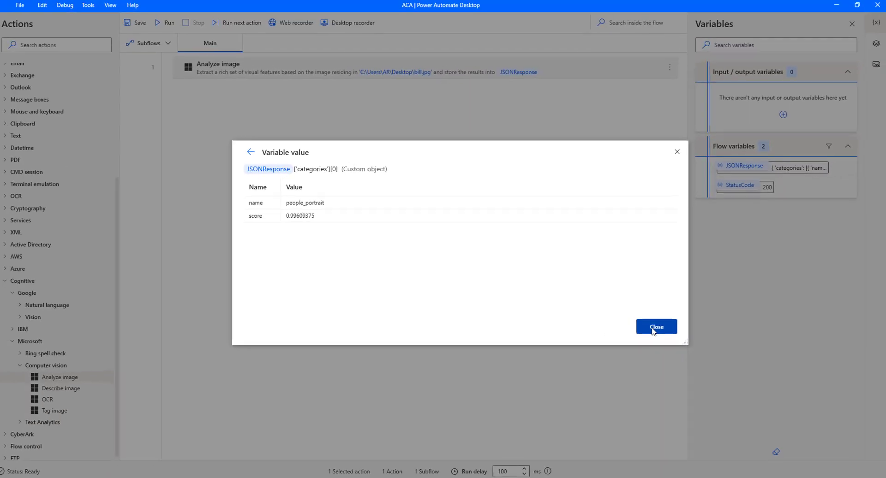
left_click(656, 327)
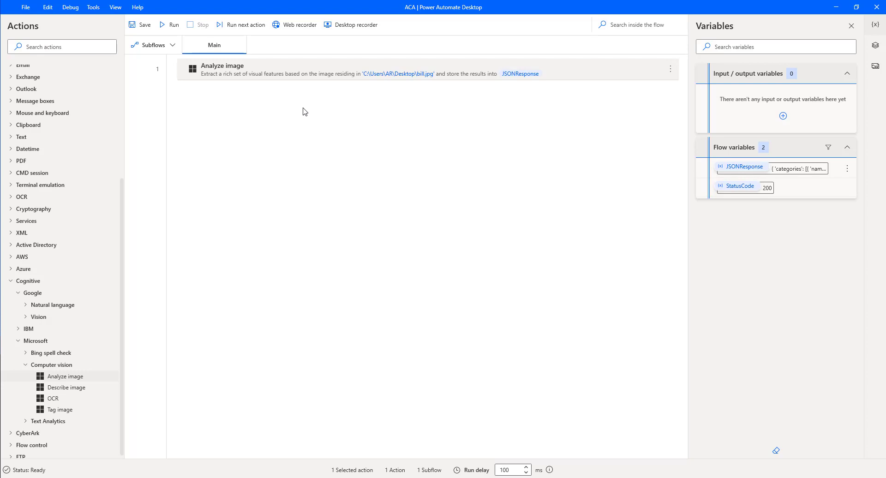
Reopen the Analyze image action, set its visual features to categories,adult,tags and save it
double_click(279, 70)
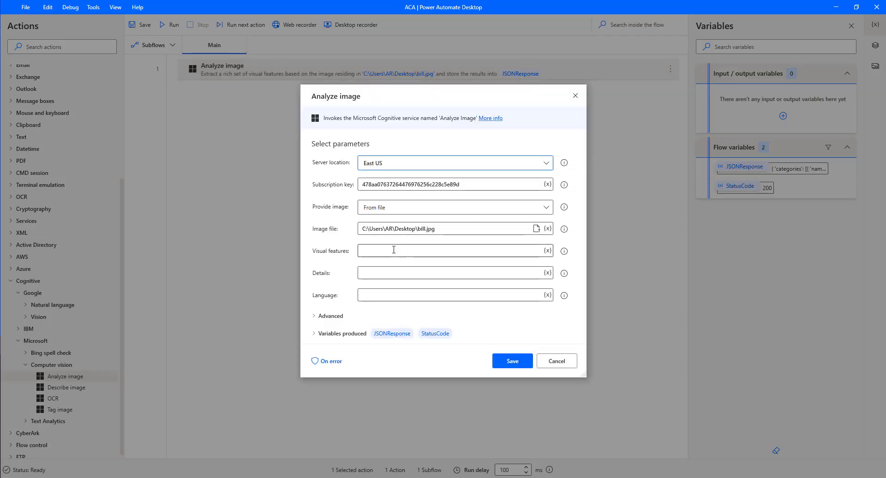
left_click(394, 250)
key("ctrl+v")
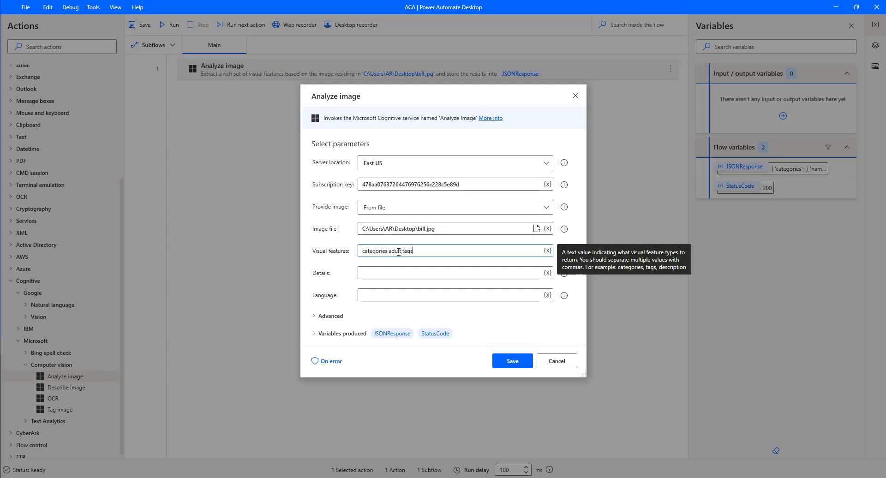
left_click(512, 361)
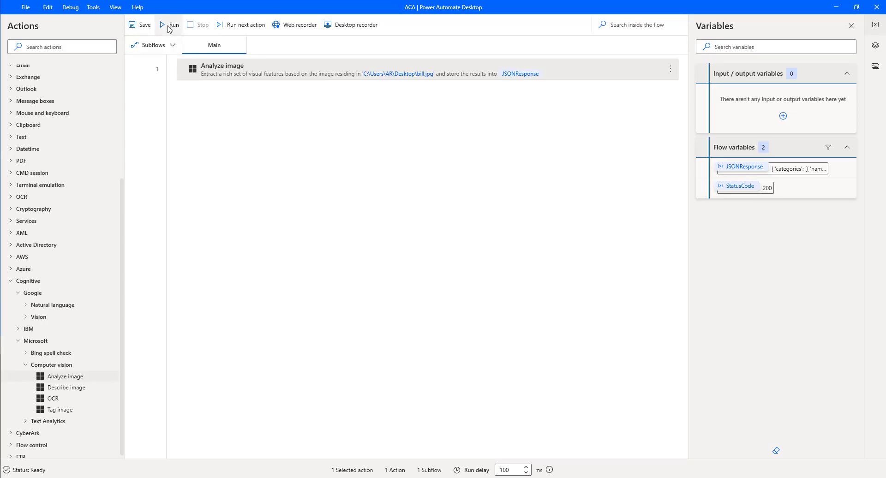
Run the flow and open the JSONResponse variable's value, enlarging its window enough to show every property
left_click(169, 26)
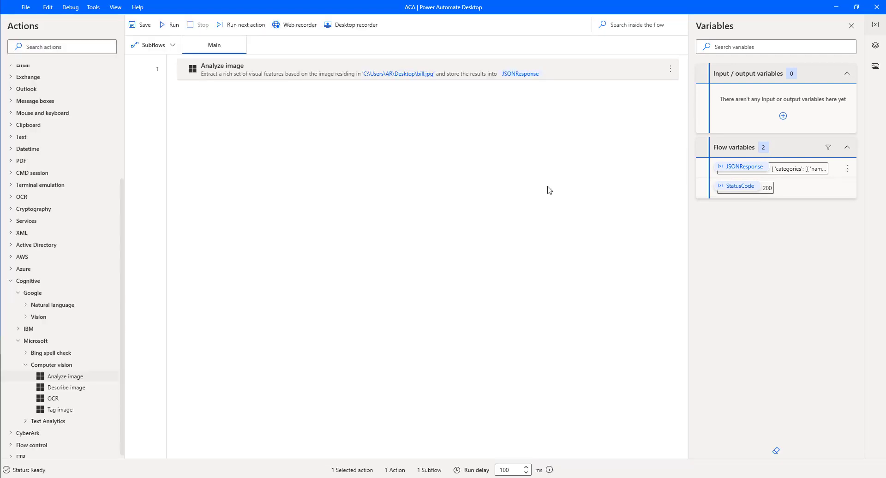
double_click(744, 170)
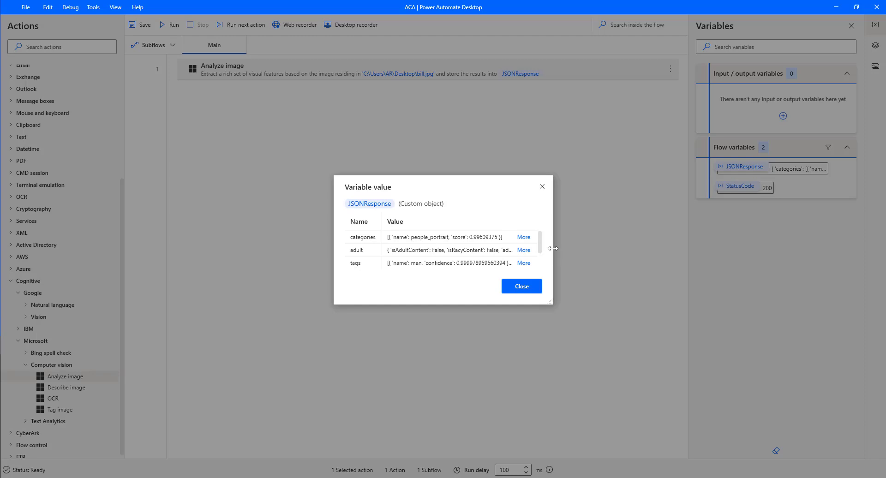
left_click_drag(553, 248, 688, 247)
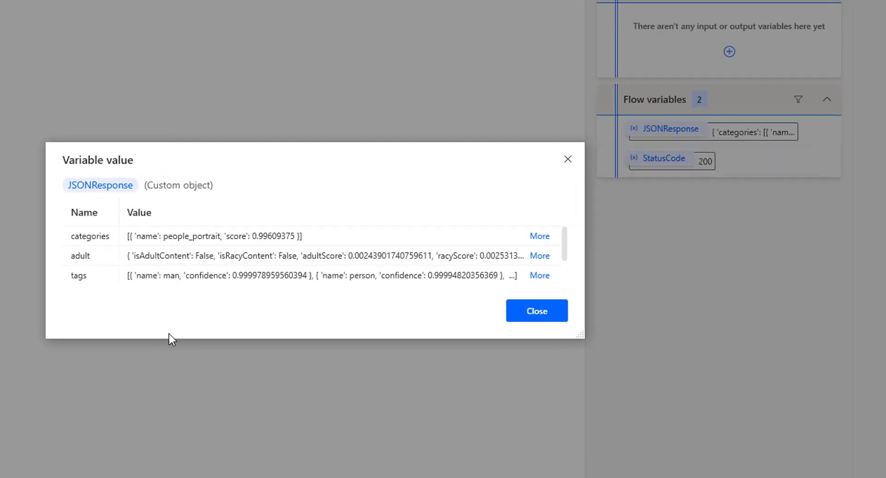
left_click_drag(162, 338, 139, 419)
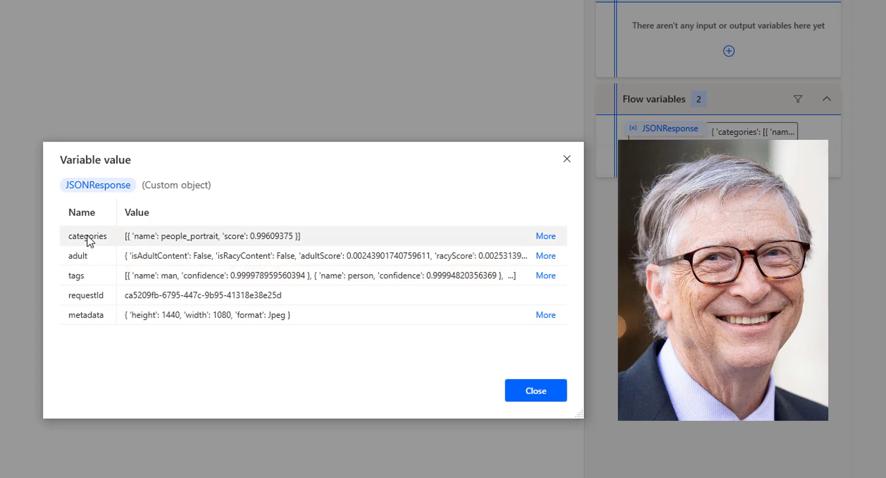
Examine the adult property of JSONResponse, including its content flags and scores, and return to the full response
left_click(81, 261)
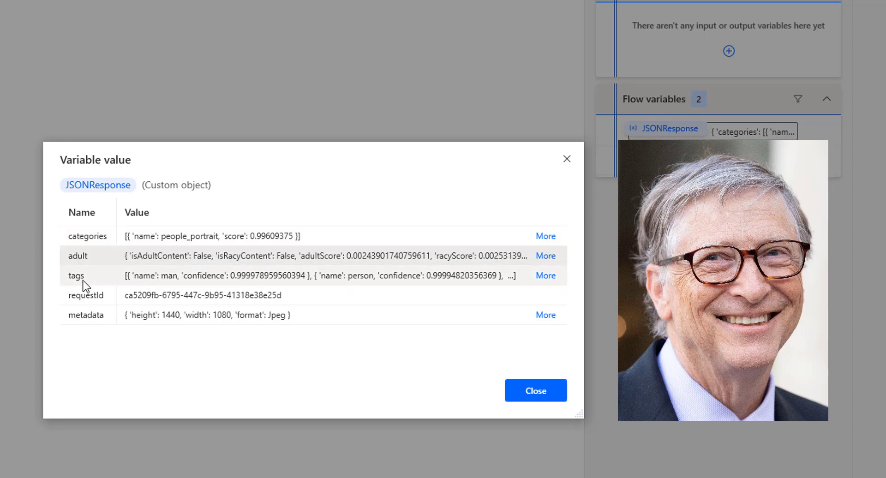
left_click(83, 280)
left_click(74, 260)
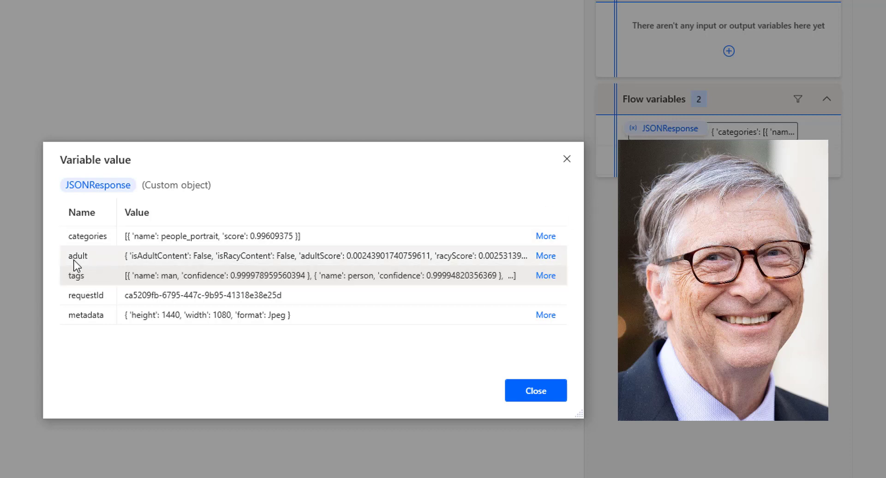
left_click(550, 257)
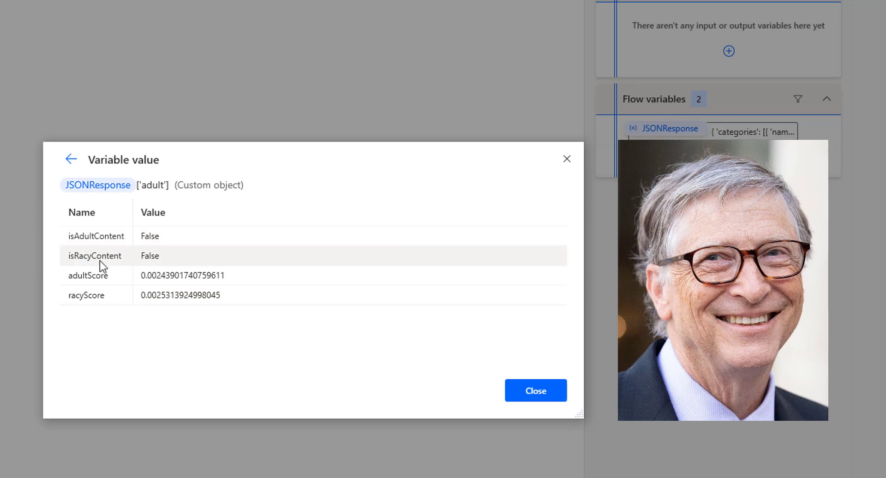
left_click(71, 162)
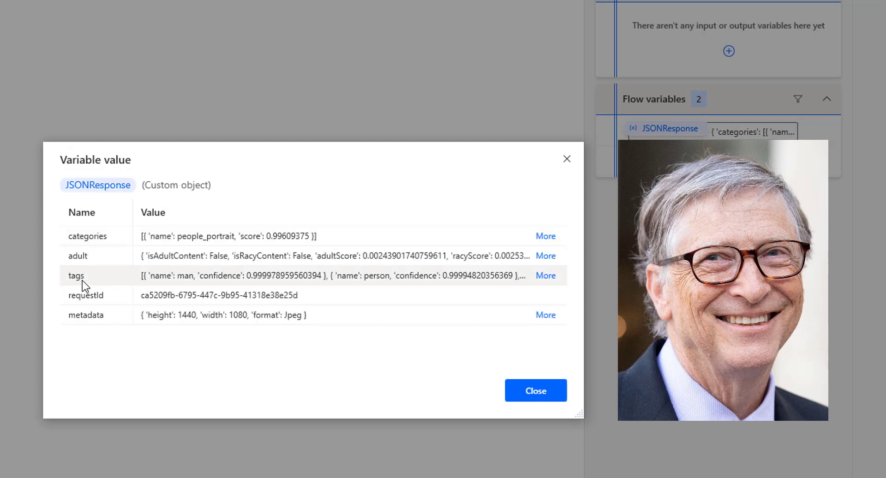
Read through the complete list of tags and their confidence values in JSONResponse, then close the variable value
left_click(546, 275)
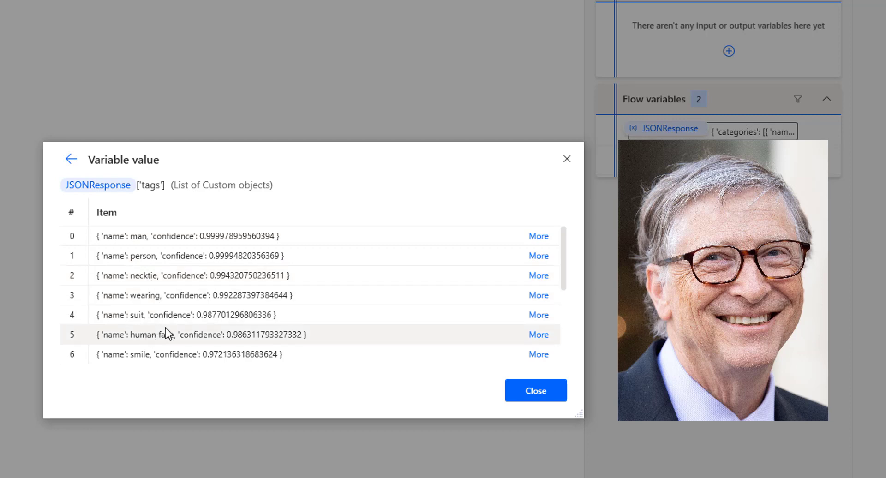
scroll(153, 343, "down", 3)
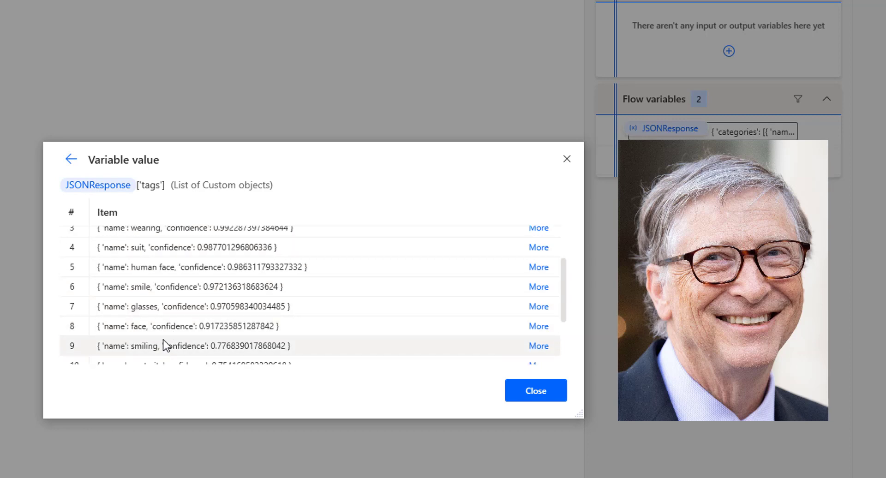
scroll(164, 347, "down", 2)
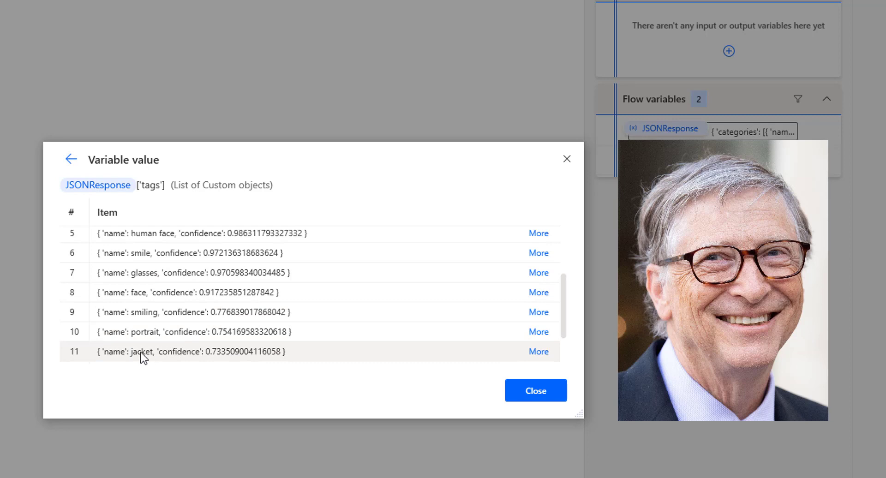
scroll(144, 358, "down", 2)
scroll(148, 356, "down", 1)
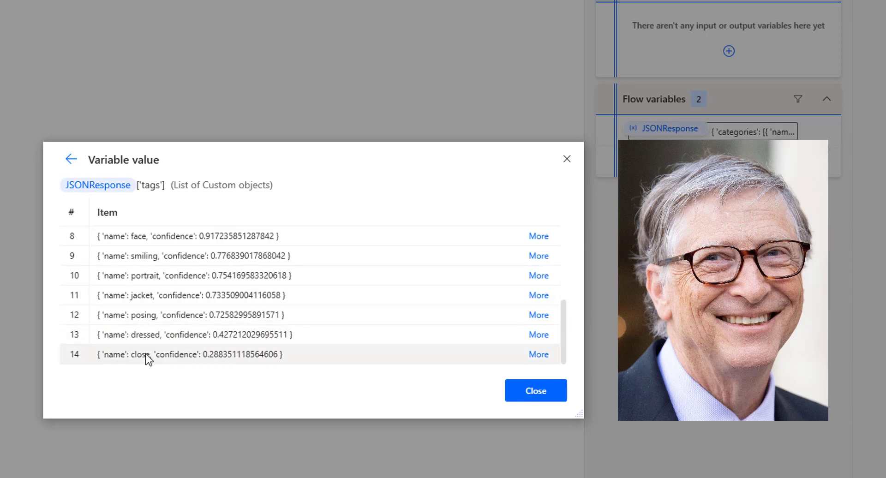
left_click(71, 160)
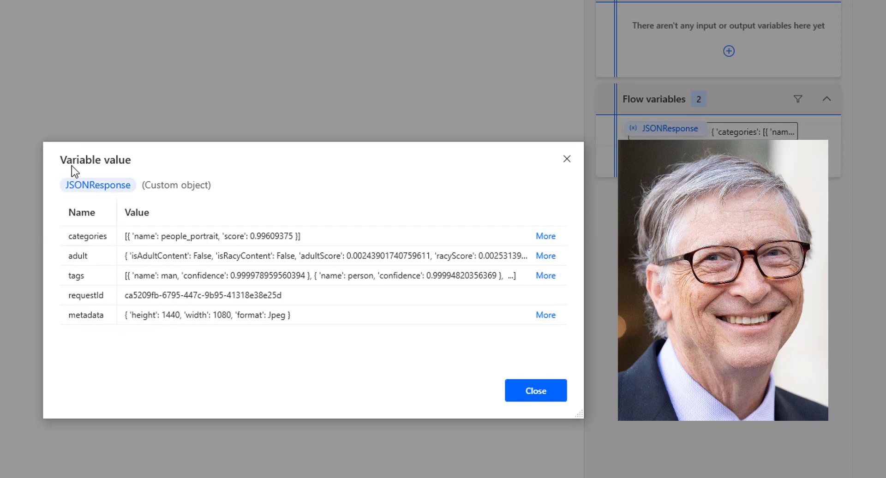
left_click(536, 391)
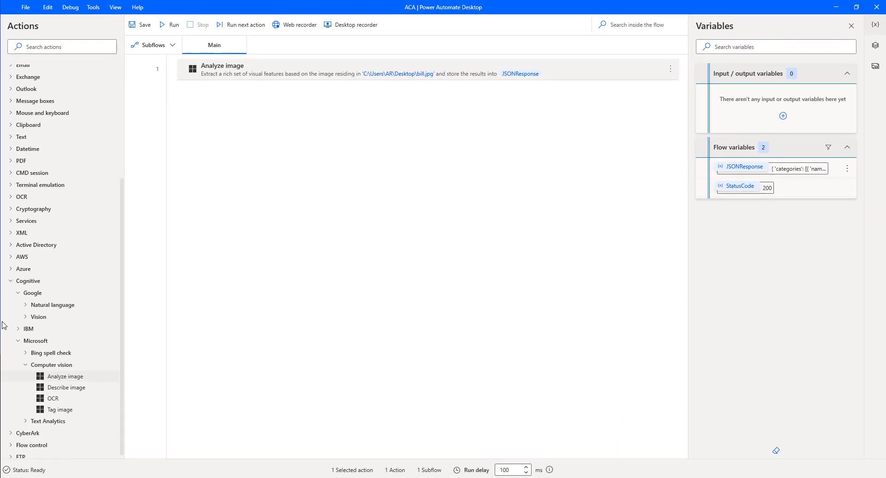
Set the details of the Analyze image action to Celebrities and save the action
double_click(310, 74)
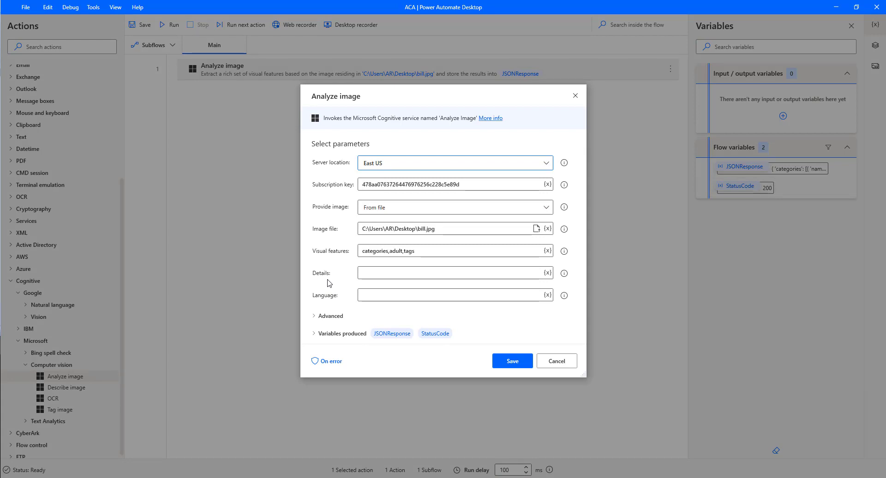
left_click(362, 274)
type("Celebrities, Landmarks")
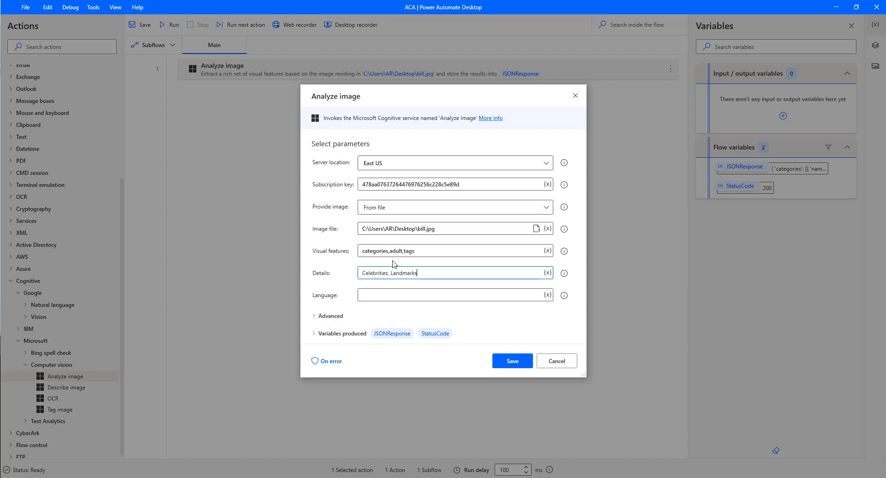
left_click_drag(388, 272, 437, 273)
key("BackSpace")
left_click(522, 365)
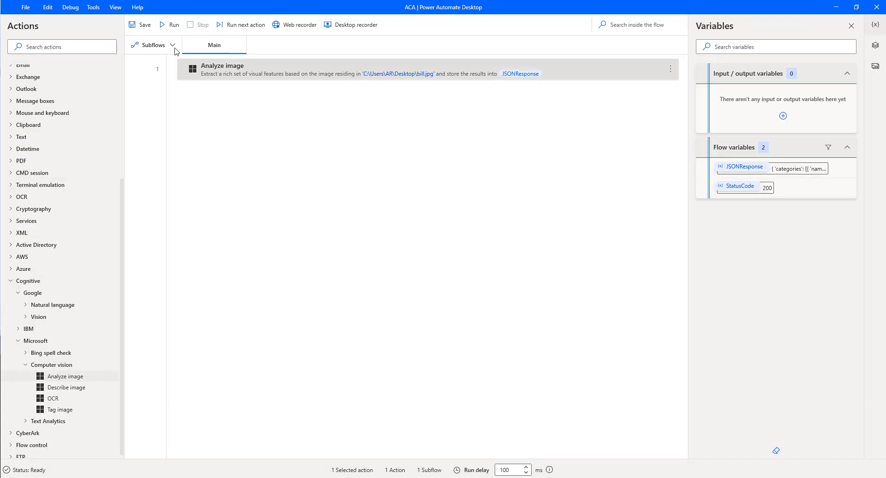
Rerun the flow with the celebrity details and open the JSONResponse value in a window tall enough for all properties
left_click(168, 29)
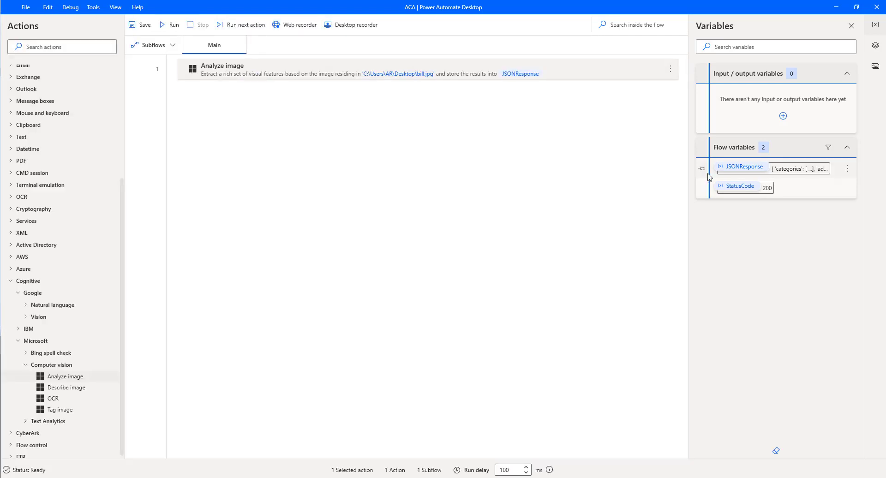
double_click(741, 168)
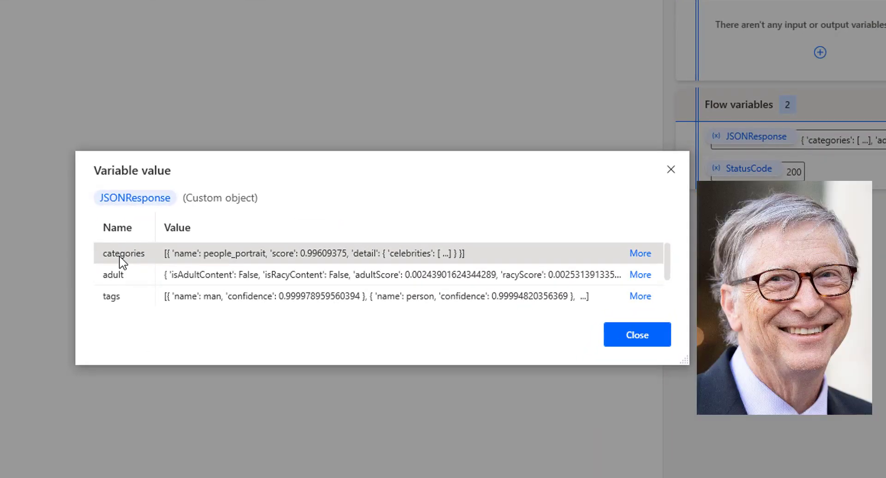
left_click_drag(271, 364, 265, 447)
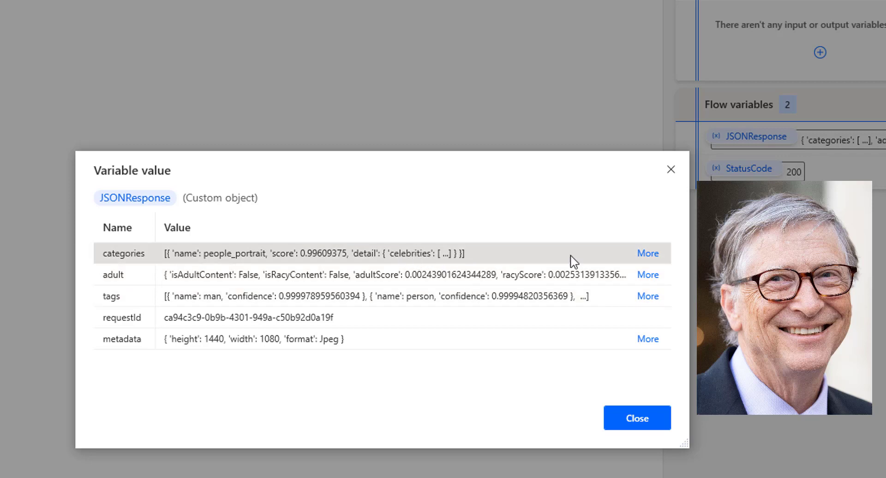
Examine the first celebrity in the detail of the first category, including name, confidence and face rectangle, and close the variable value
left_click(646, 256)
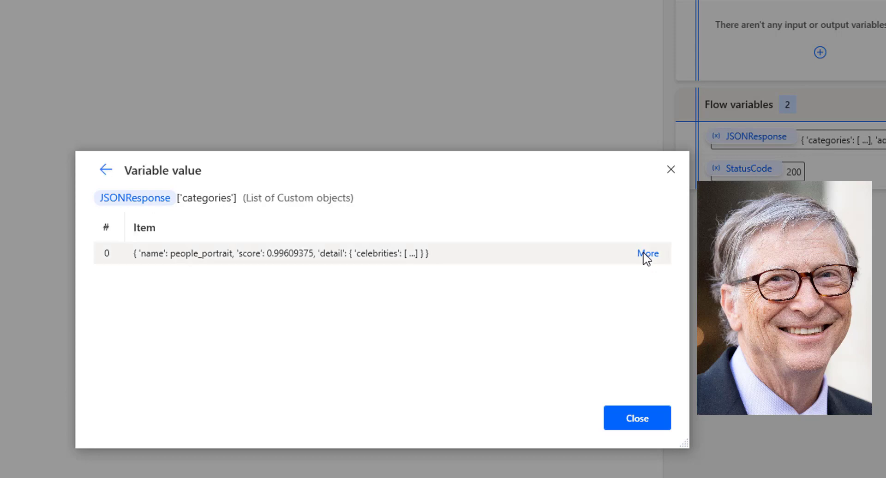
left_click(647, 257)
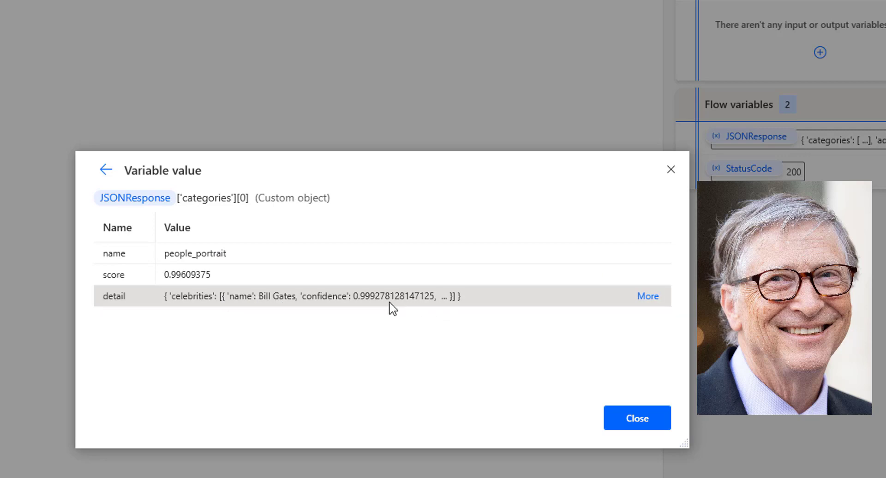
left_click(648, 298)
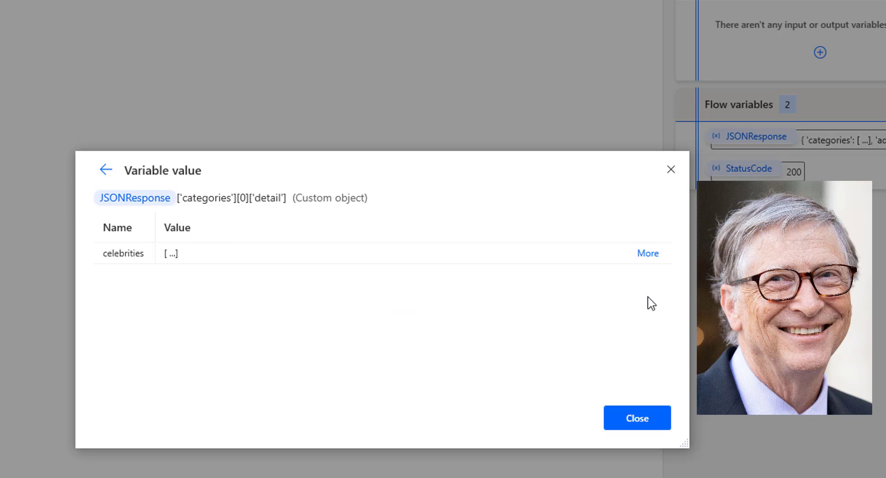
left_click(651, 254)
left_click(651, 254)
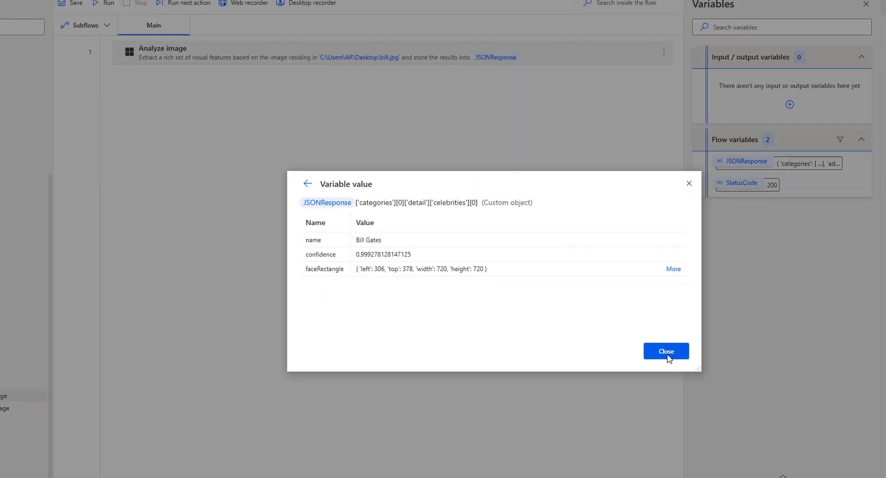
left_click(673, 337)
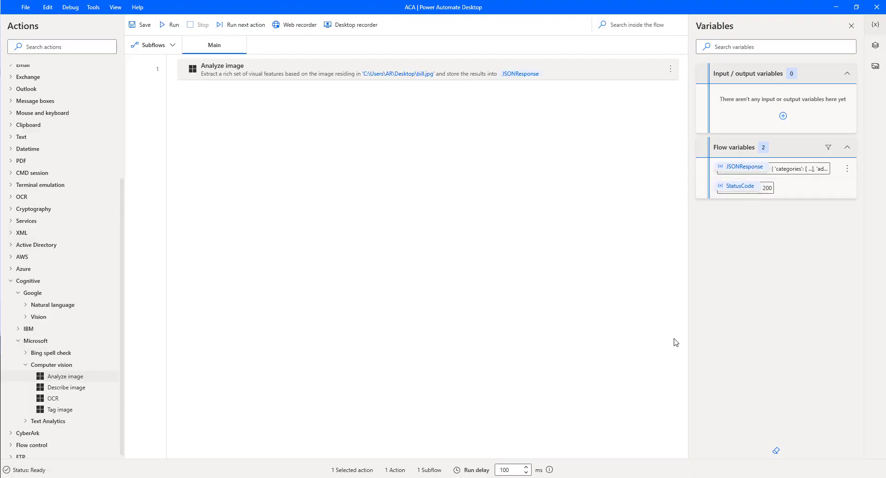